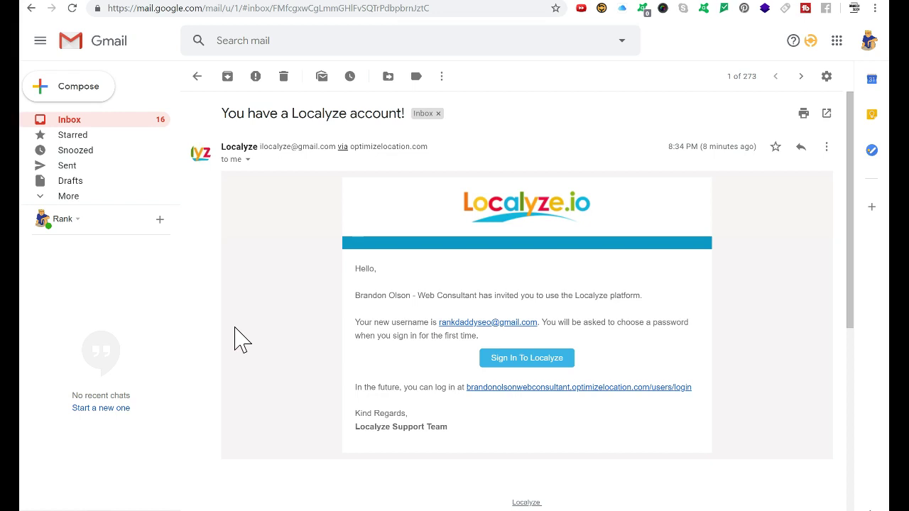
# Step: Sign in to Localyze from the invitation email and review the Core Information of the Biotech Water Researchers location
pyautogui.click(525, 363)
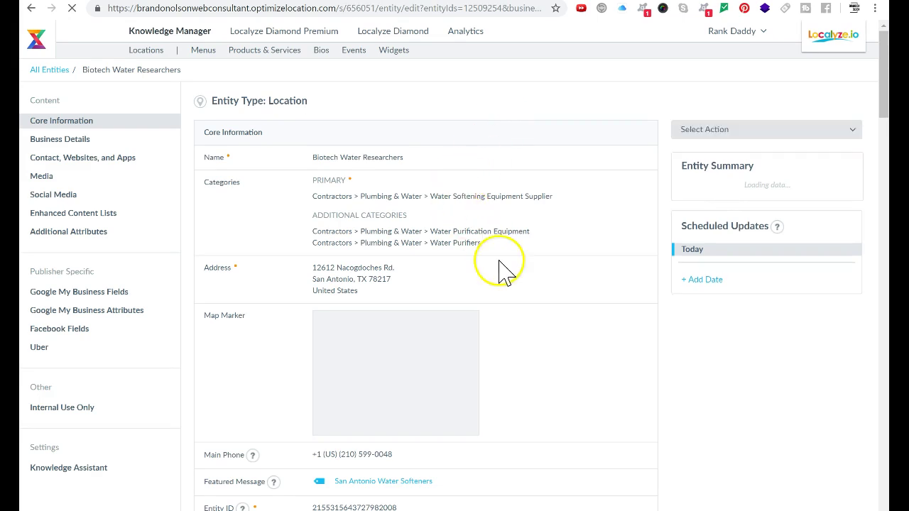
pyautogui.scroll(-4, 504, 299)
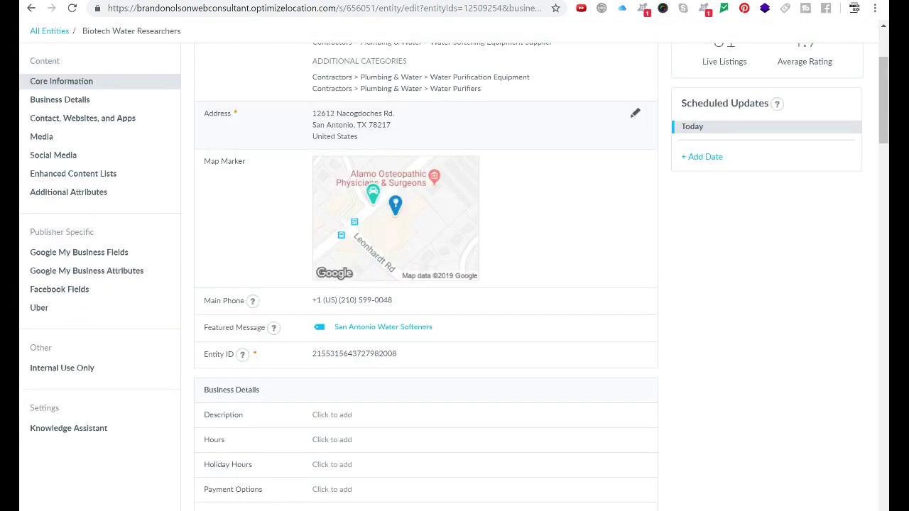
pyautogui.scroll(4, 455, 284)
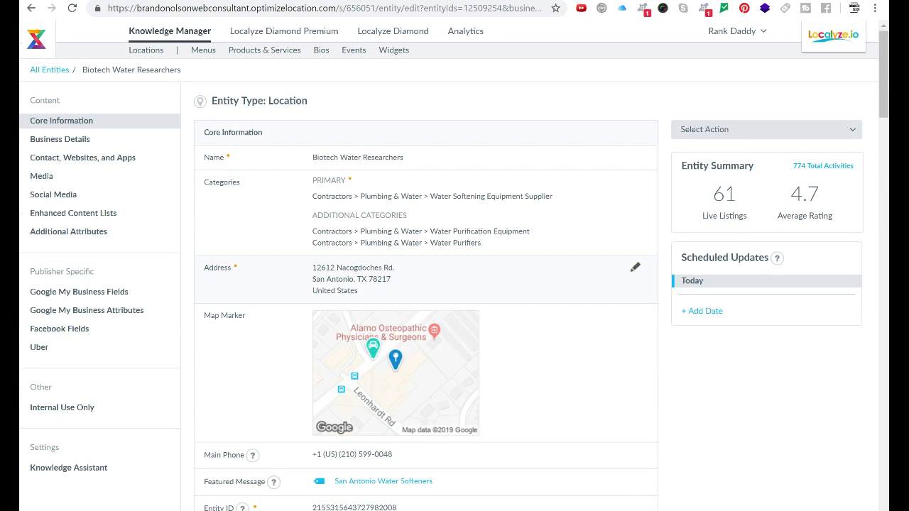
pyautogui.scroll(-3, 455, 284)
pyautogui.scroll(3, 454, 284)
pyautogui.scroll(-2, 495, 126)
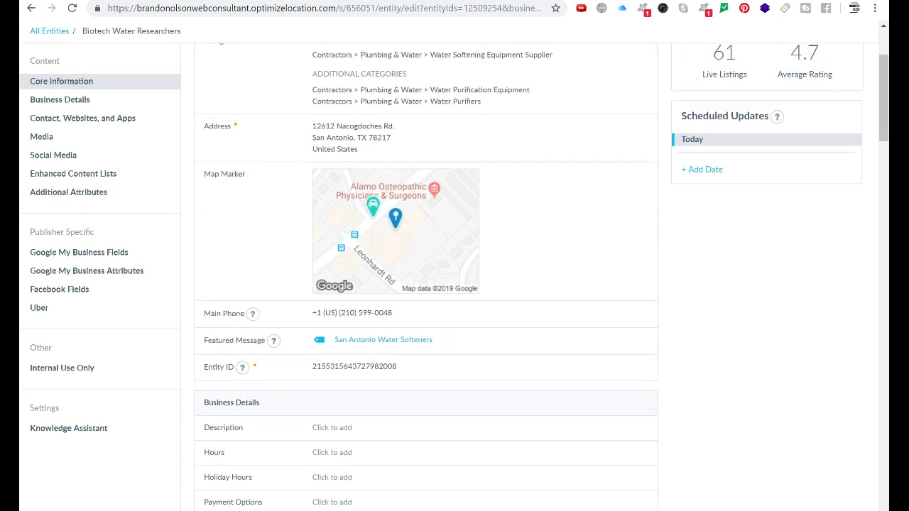
pyautogui.scroll(2, 454, 265)
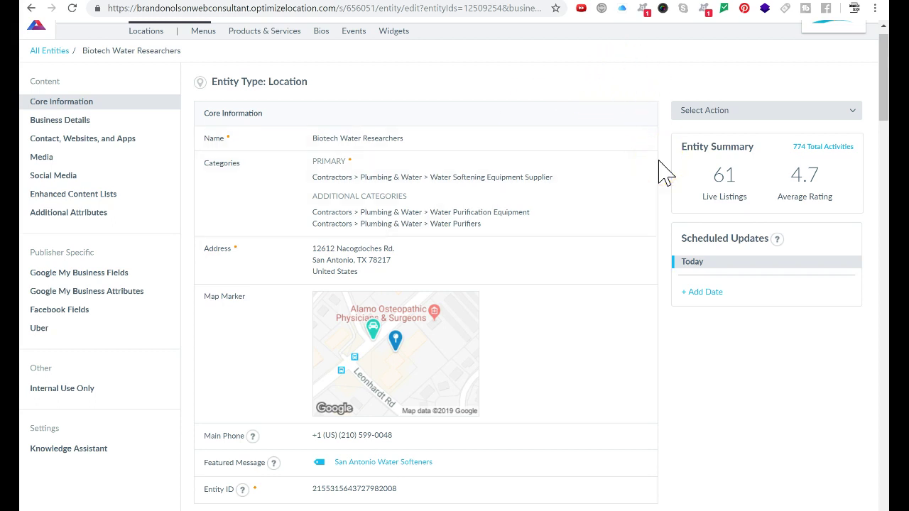
# Step: Open the location's live listings, review the sync status of each site, and return to the location's profile
pyautogui.click(724, 179)
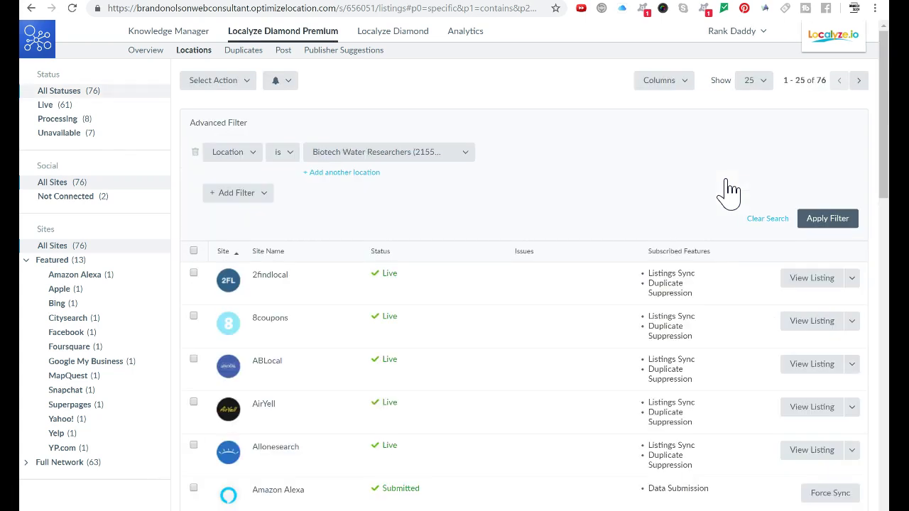
pyautogui.scroll(-4, 730, 192)
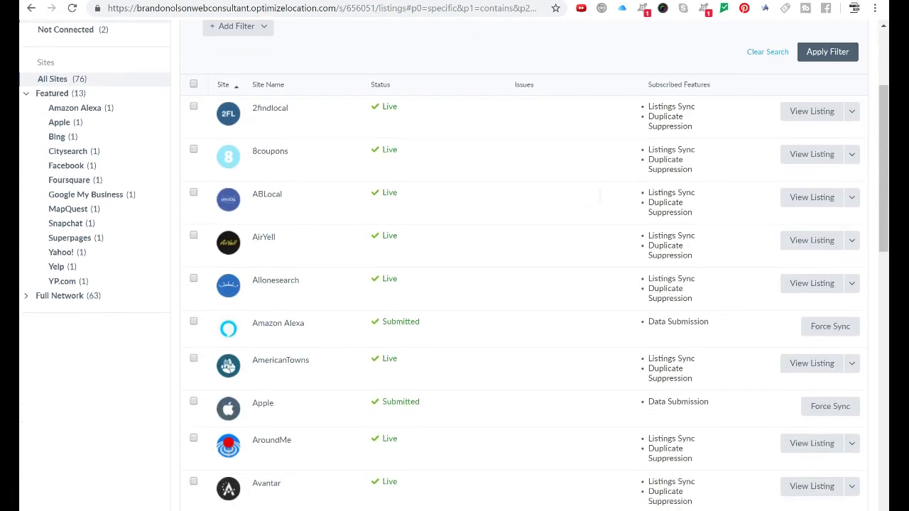
pyautogui.scroll(-2, 730, 191)
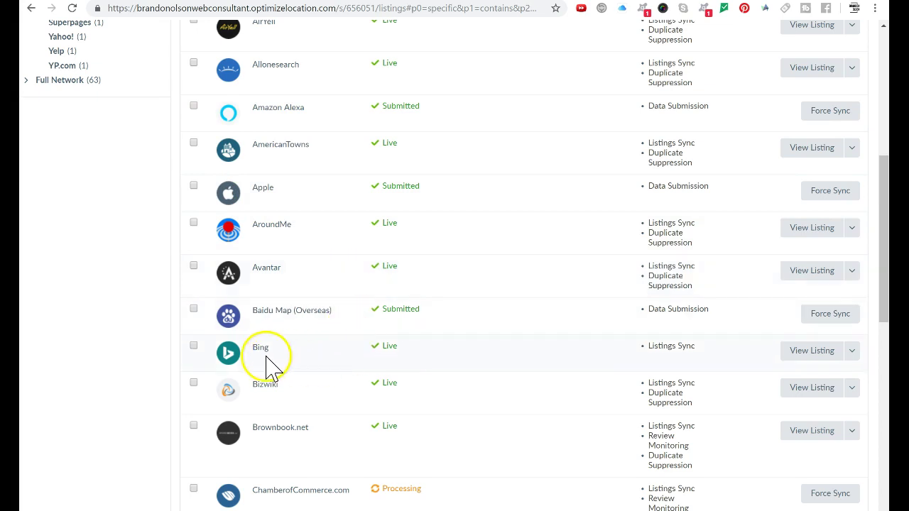
pyautogui.scroll(-3, 447, 320)
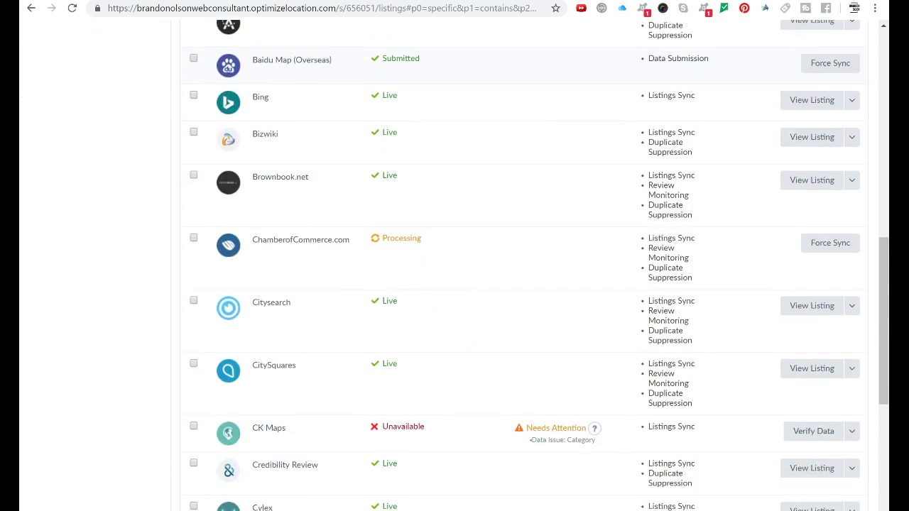
pyautogui.scroll(9, 447, 319)
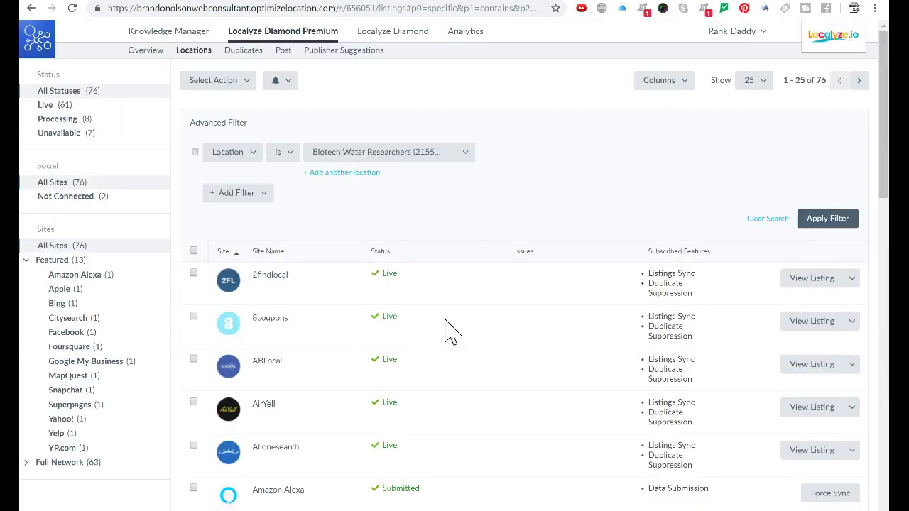
pyautogui.click(31, 8)
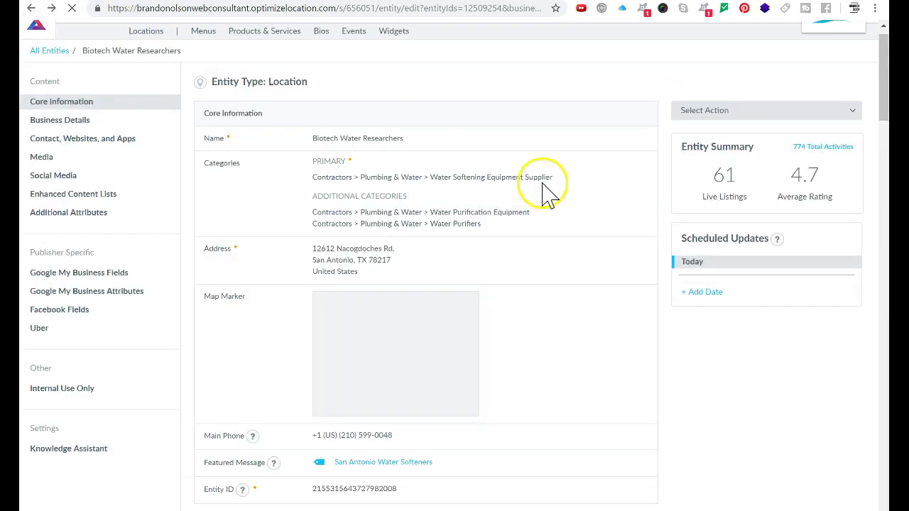
# Step: Try to add an additional business category by searching for "contractors", and reload the page to discard the edits
pyautogui.moveTo(456, 191)
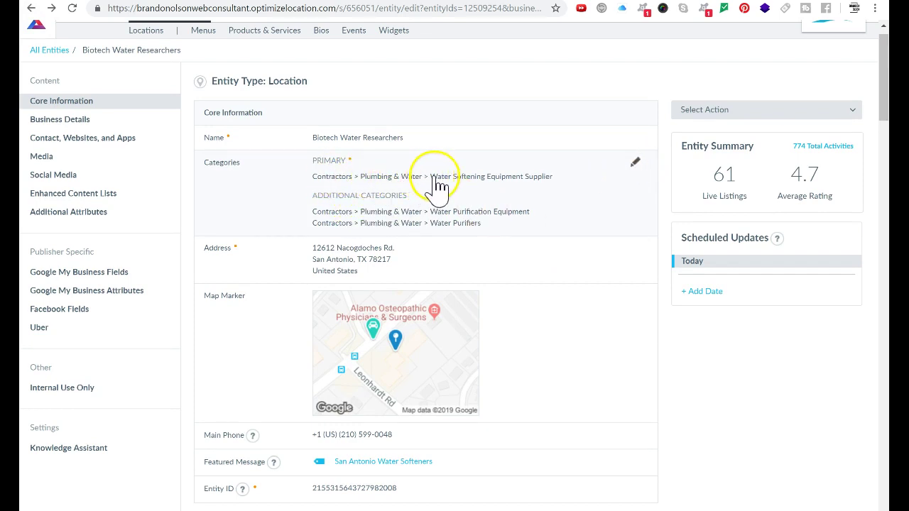
pyautogui.click(635, 165)
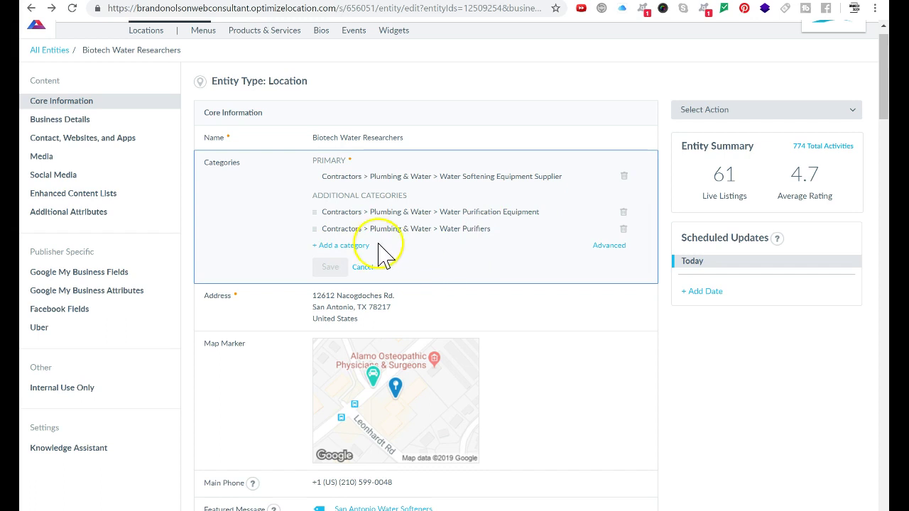
pyautogui.click(344, 246)
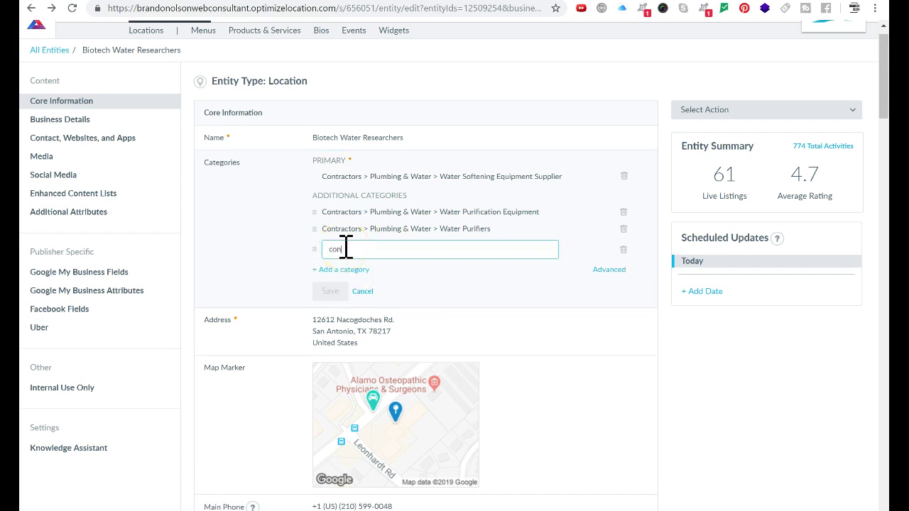
pyautogui.write('contractors')
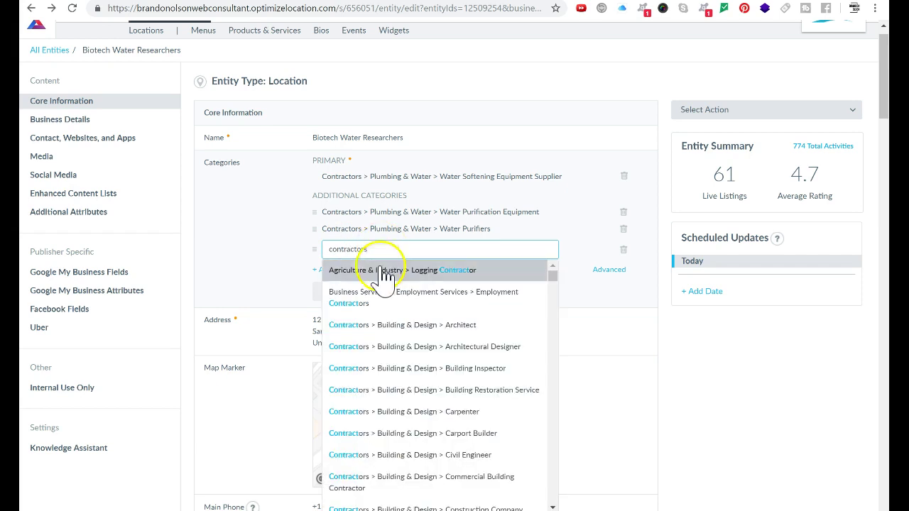
pyautogui.click(578, 220)
pyautogui.moveTo(408, 250); pyautogui.dragTo(310, 257)
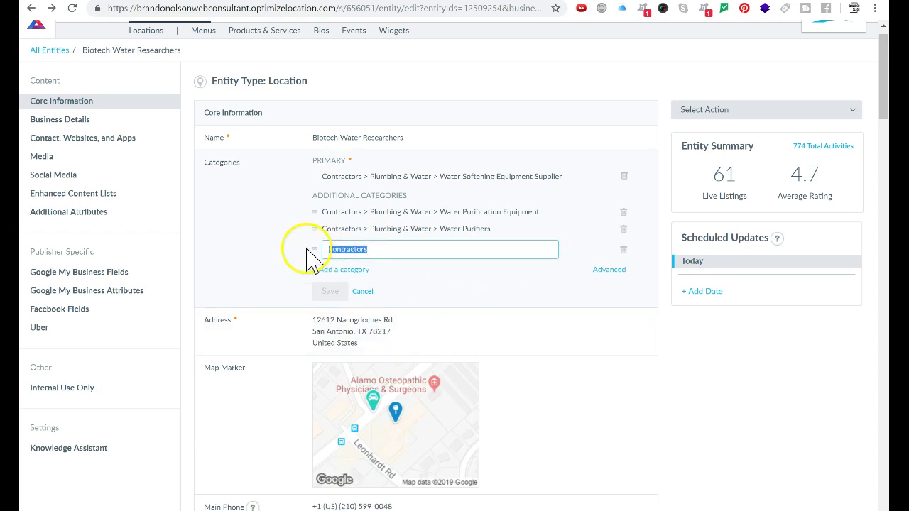
pyautogui.press('BackSpace')
pyautogui.click(623, 354)
pyautogui.click(687, 390)
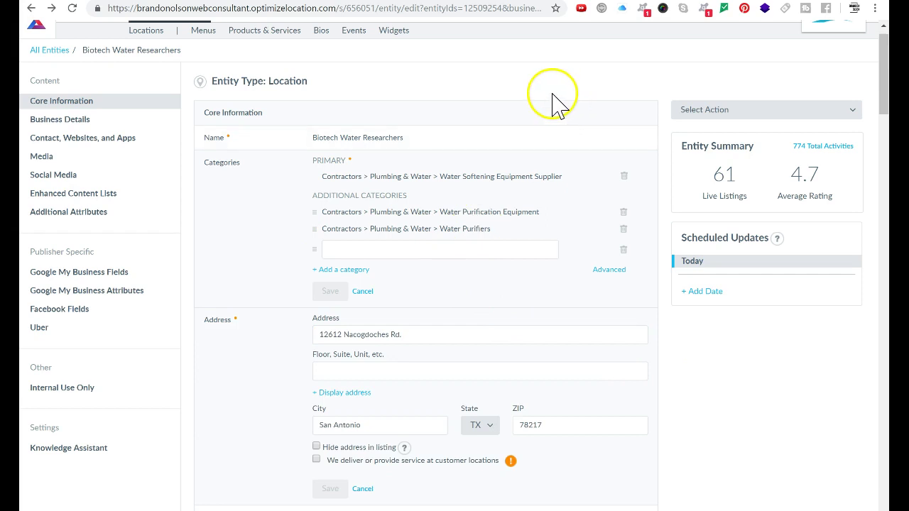
pyautogui.click(73, 8)
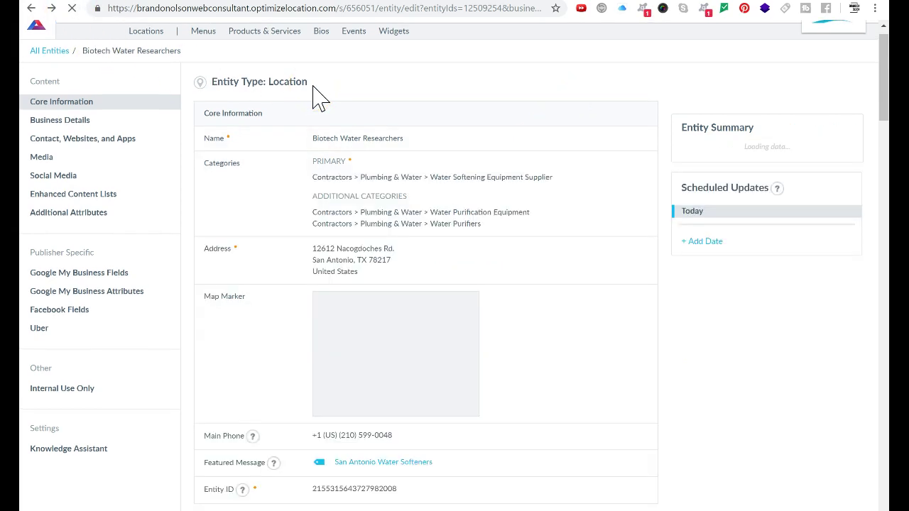
# Step: Open the location's map marker editor, inspect the marker placement on the map, and return to the profile without saving
pyautogui.scroll(-1, 319, 98)
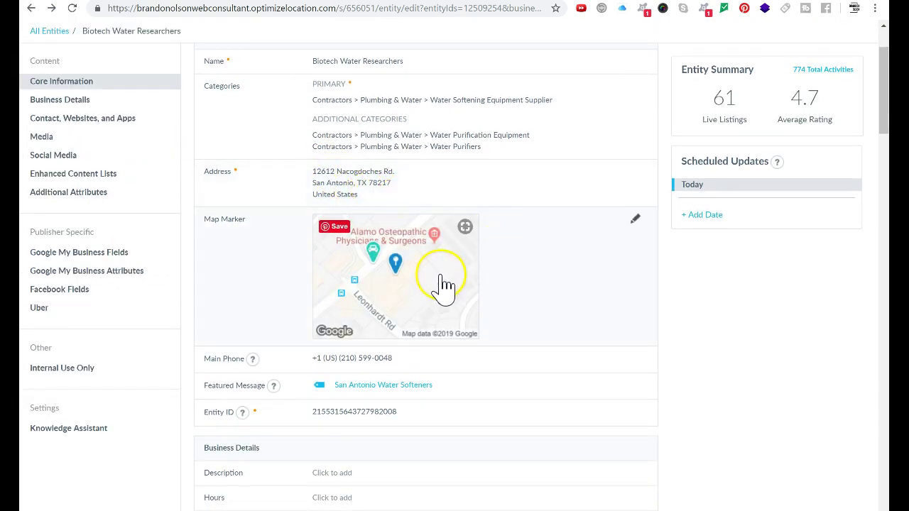
pyautogui.click(431, 298)
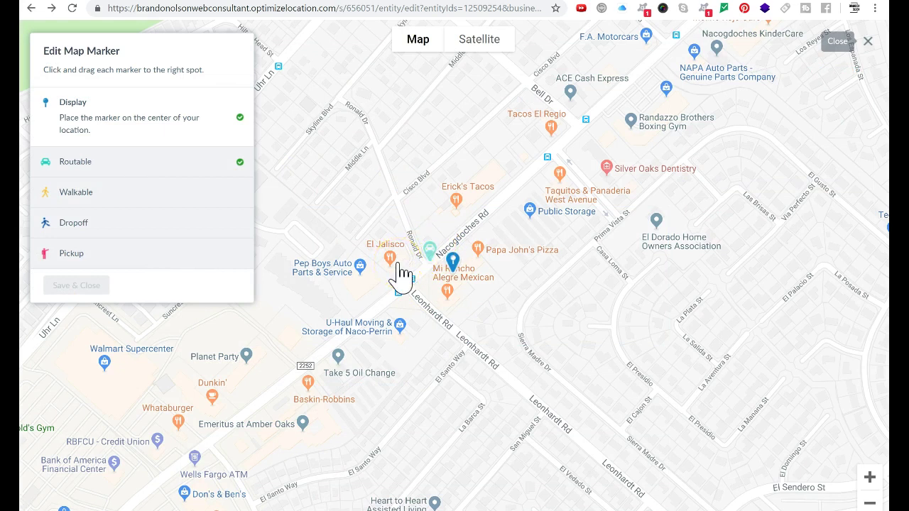
pyautogui.moveTo(401, 273)
pyautogui.mouseDown()
pyautogui.moveTo(467, 276)
pyautogui.moveTo(367, 258)
pyautogui.moveTo(388, 269)
pyautogui.mouseUp()
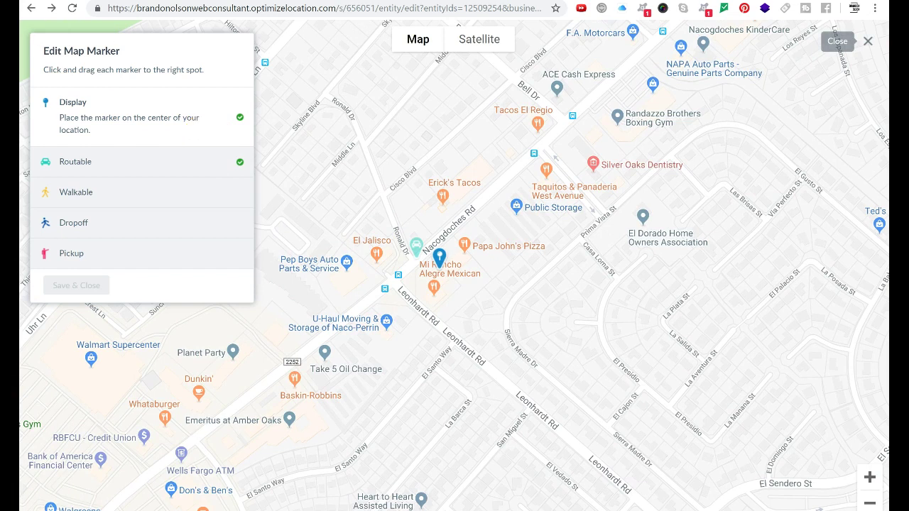
pyautogui.click(31, 8)
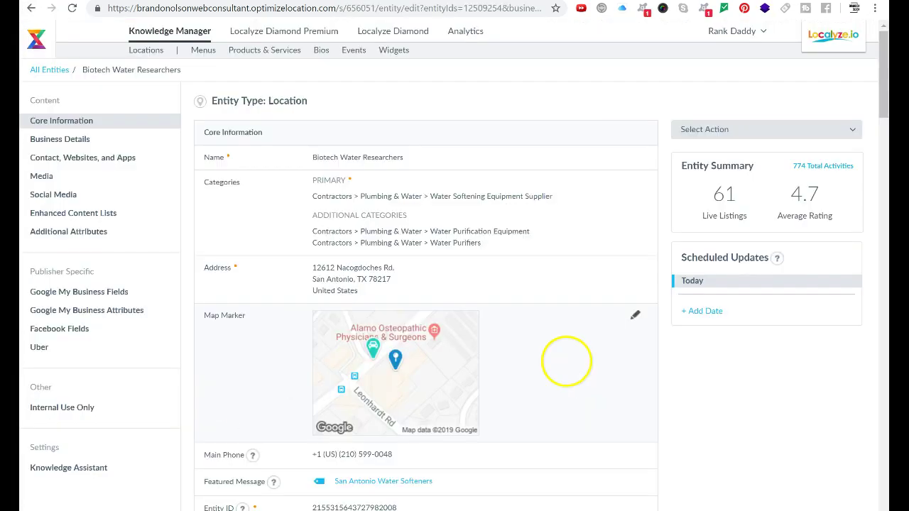
# Step: Open the featured message and its URL for editing, and check the biotechwater.com website
pyautogui.scroll(-3, 564, 361)
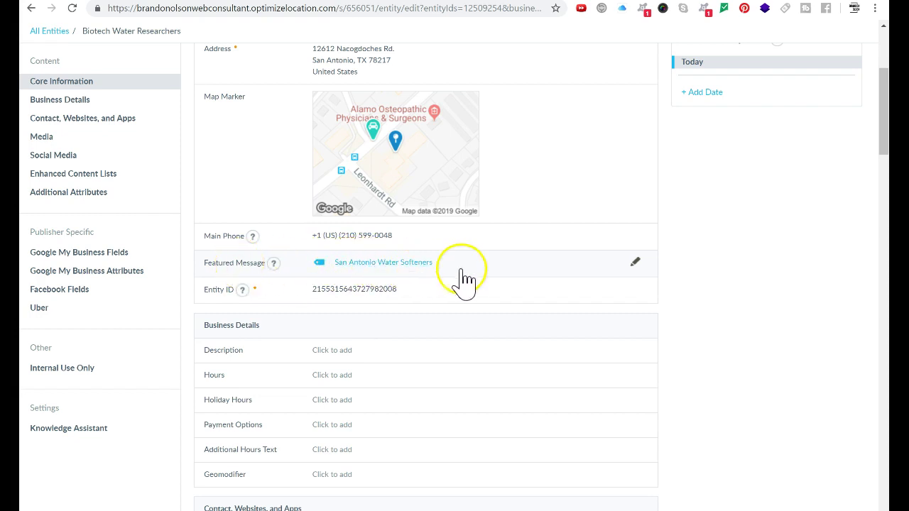
pyautogui.click(637, 261)
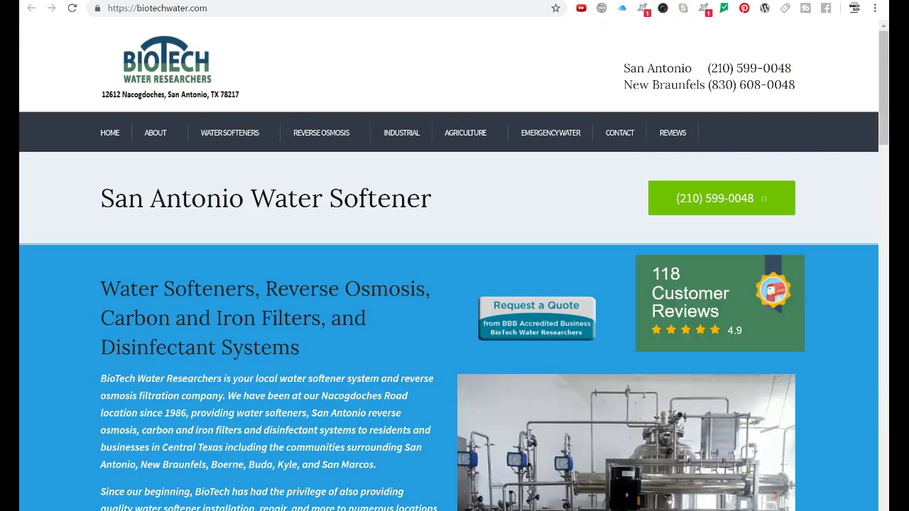
pyautogui.hotkey('ctrl', 'w')
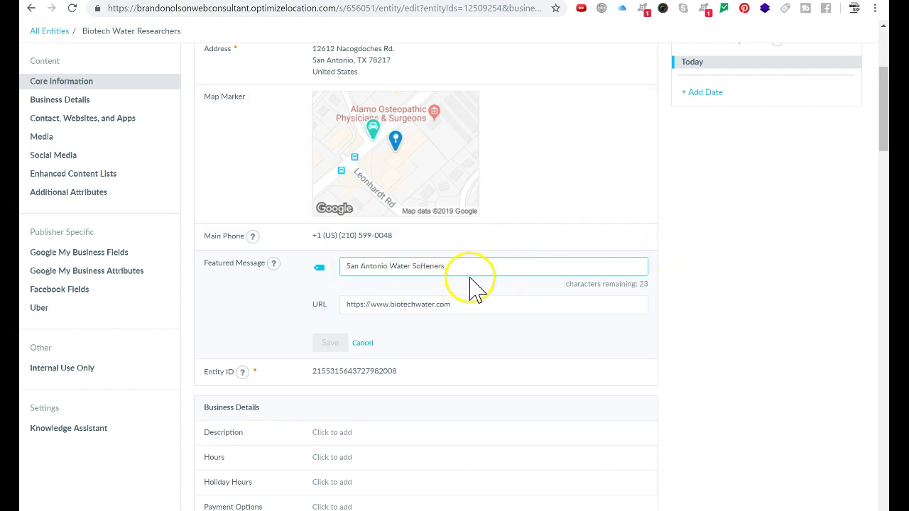
pyautogui.click(714, 319)
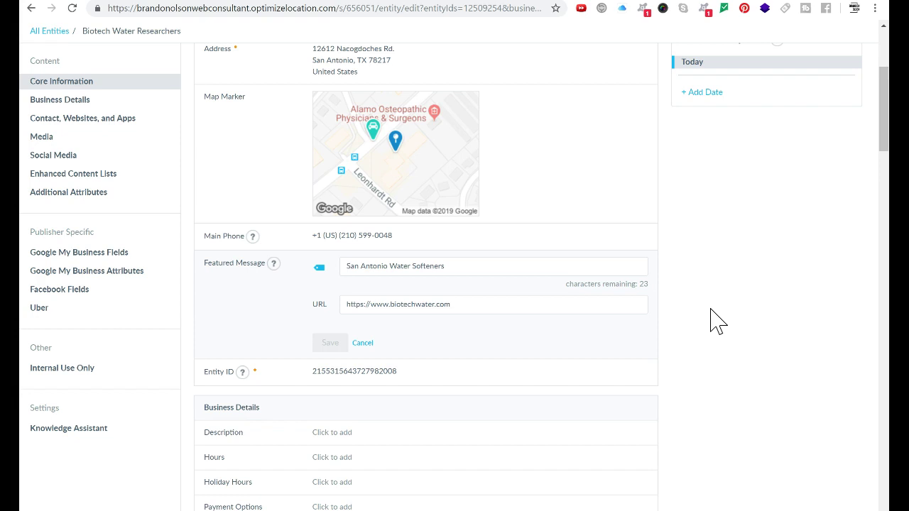
# Step: Examine the profile's remaining sections, from Business Details and contact fields down to Internal Use Only and Knowledge Assistant
pyautogui.scroll(-4, 713, 320)
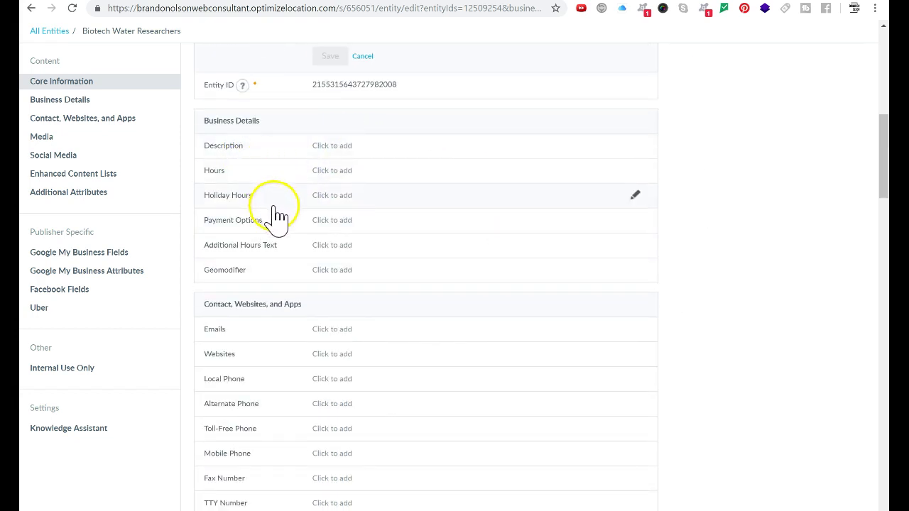
pyautogui.scroll(-3, 355, 346)
pyautogui.scroll(-4, 347, 341)
pyautogui.scroll(-2, 426, 341)
pyautogui.scroll(15, 426, 340)
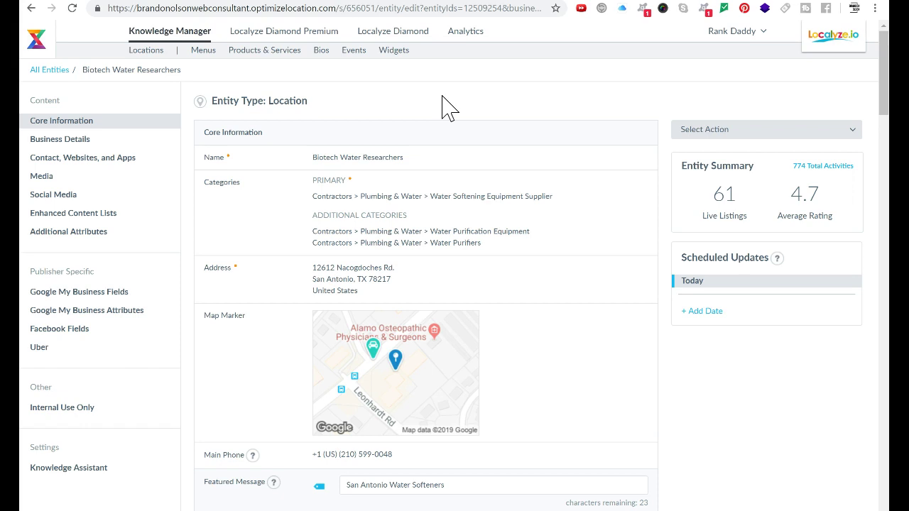
pyautogui.scroll(-20, 449, 108)
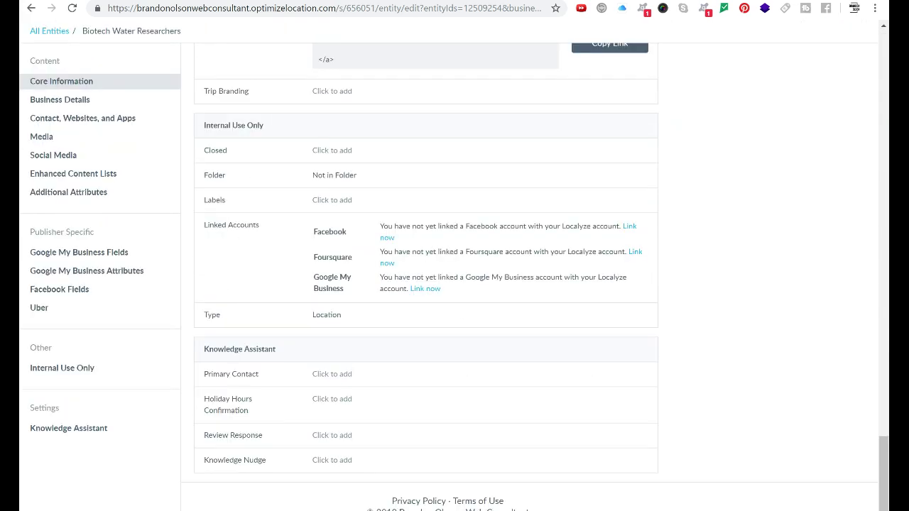
pyautogui.scroll(20, 450, 275)
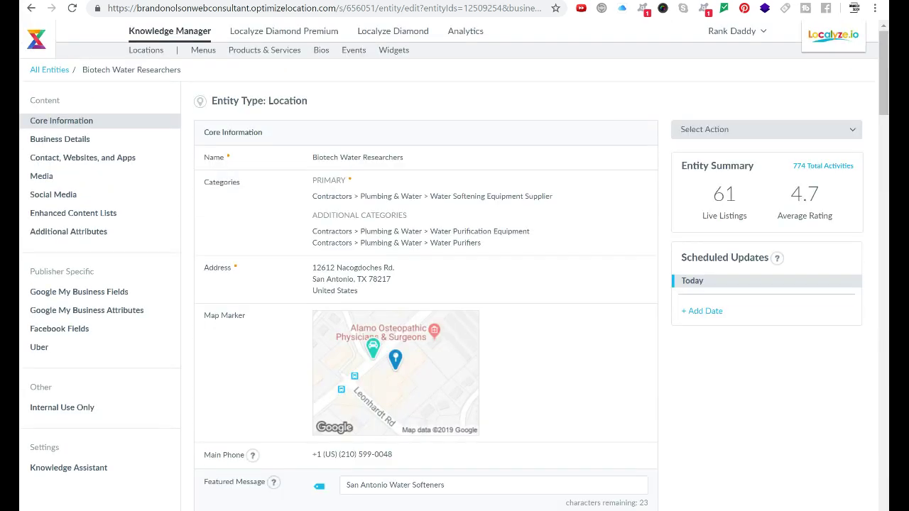